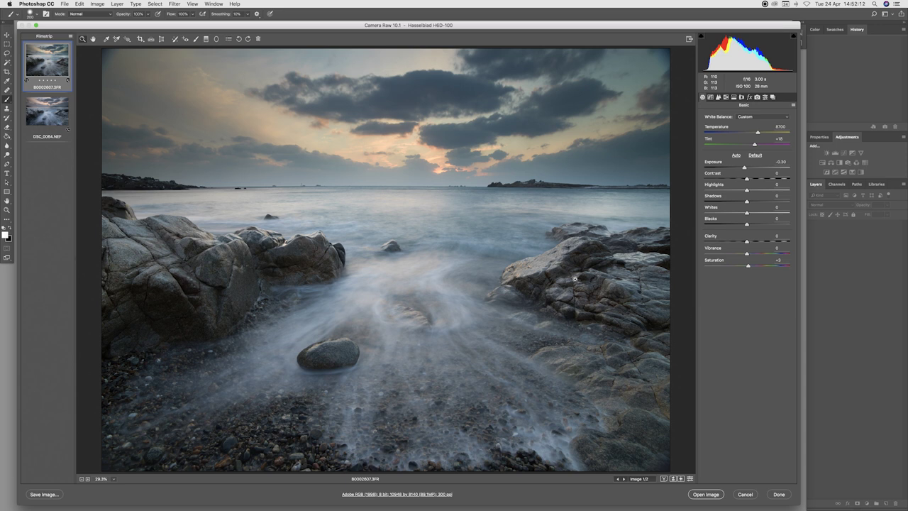
# Magnify the Hasselblad 3FR to 200% and pan across the rock texture
pyautogui.hotkey('ctrl', '+')
pyautogui.scroll(5, 585, 260)
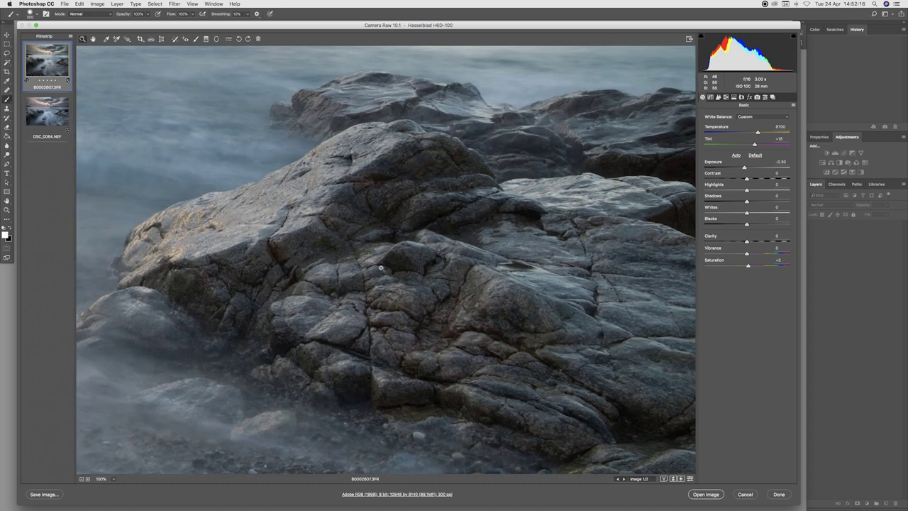
pyautogui.scroll(1, 374, 264)
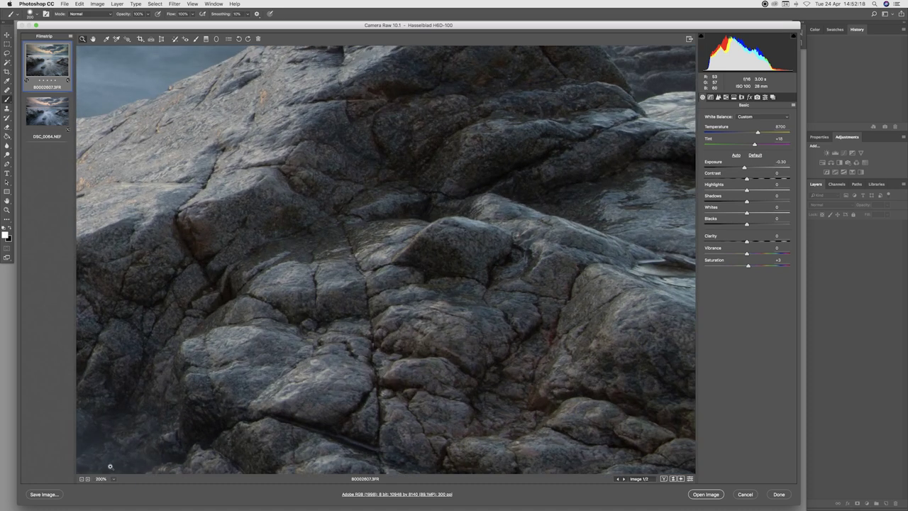
pyautogui.moveTo(390, 231); pyautogui.dragTo(376, 261)
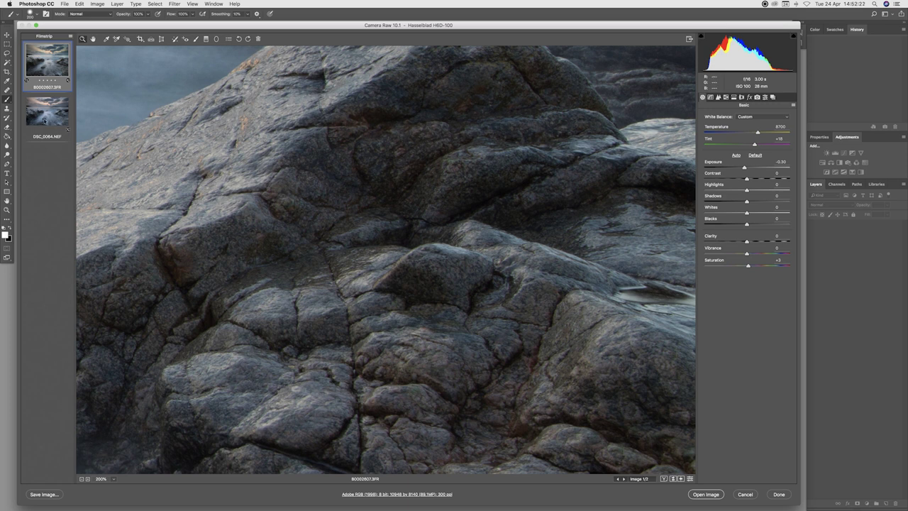
# Show the Nikon DSC_0064.NEF at 300%, lined up on the same right-hand rock
pyautogui.click(51, 115)
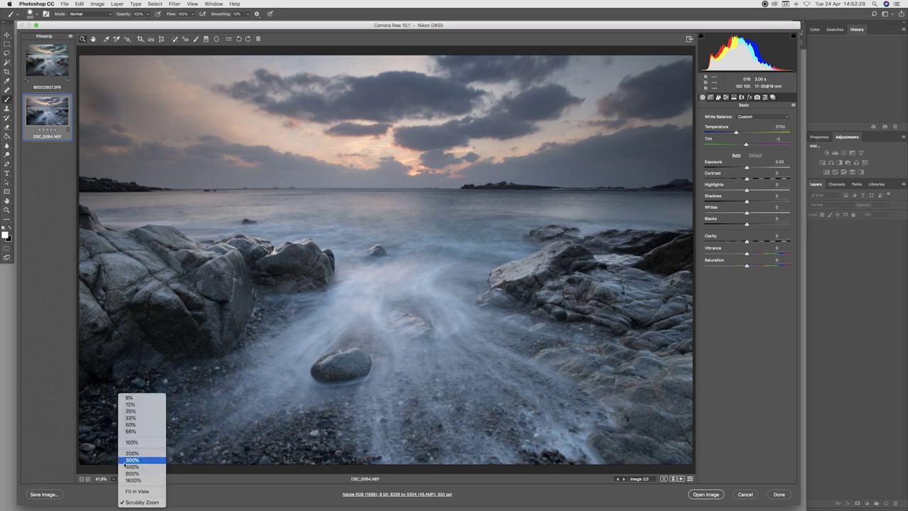
pyautogui.click(125, 461)
pyautogui.moveTo(593, 243); pyautogui.dragTo(180, 253)
pyautogui.moveTo(691, 324); pyautogui.dragTo(386, 237)
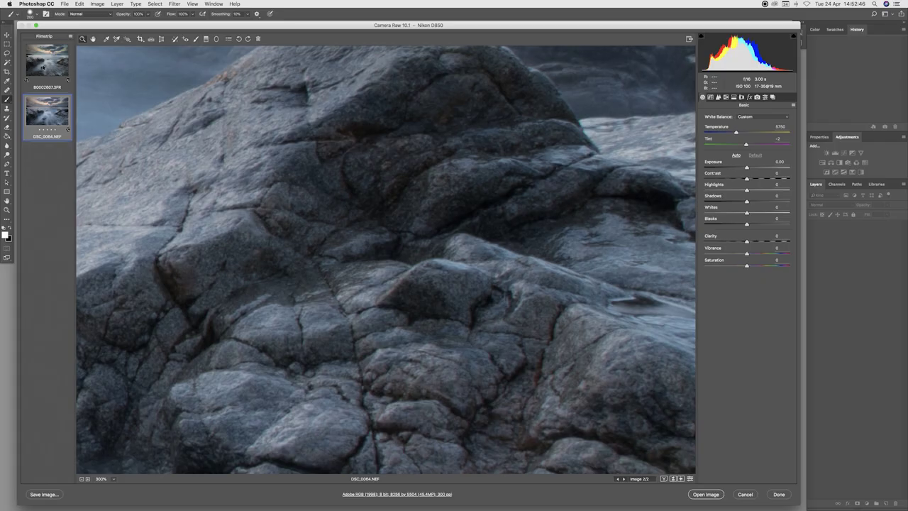
# Alternate between the B0002607.3FR and DSC_0064.NEF rock close-ups, finishing on the 3FR
pyautogui.click(48, 66)
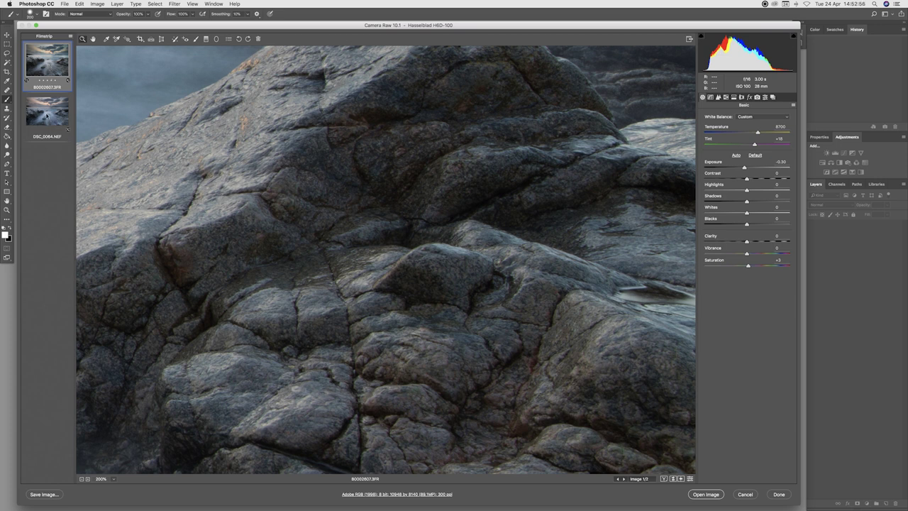
pyautogui.click(47, 116)
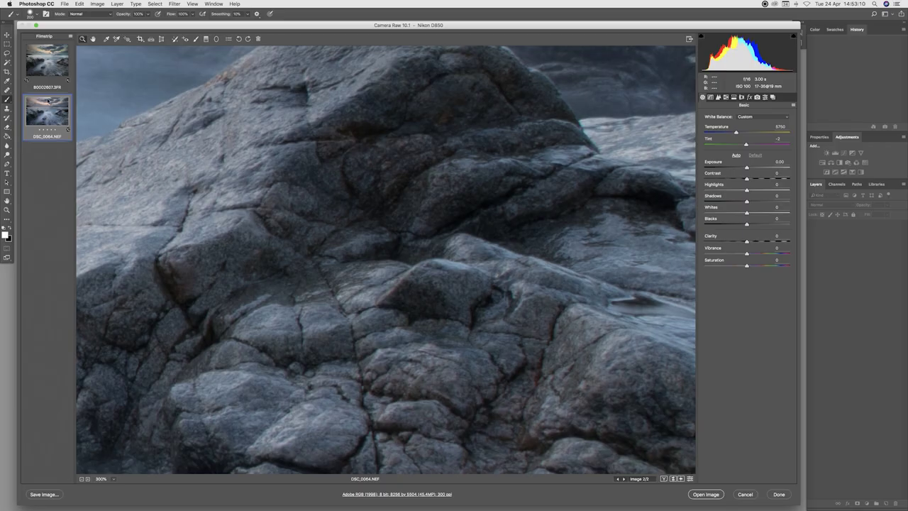
pyautogui.click(44, 63)
pyautogui.click(46, 62)
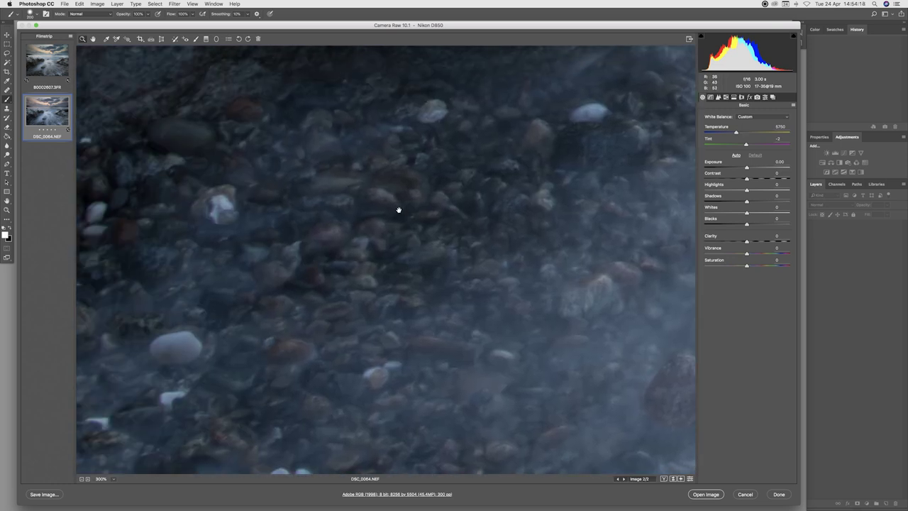
# Pan the NEF to the pebbles and flip to the 3FR and back twice, ending on the NEF
pyautogui.moveTo(398, 210); pyautogui.dragTo(633, 206)
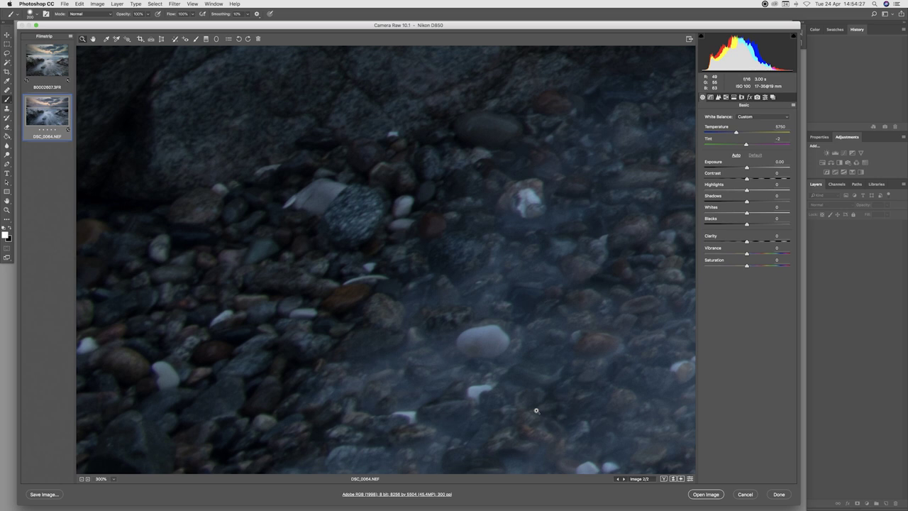
pyautogui.press('Up')
pyautogui.press('Down')
pyautogui.press('Up')
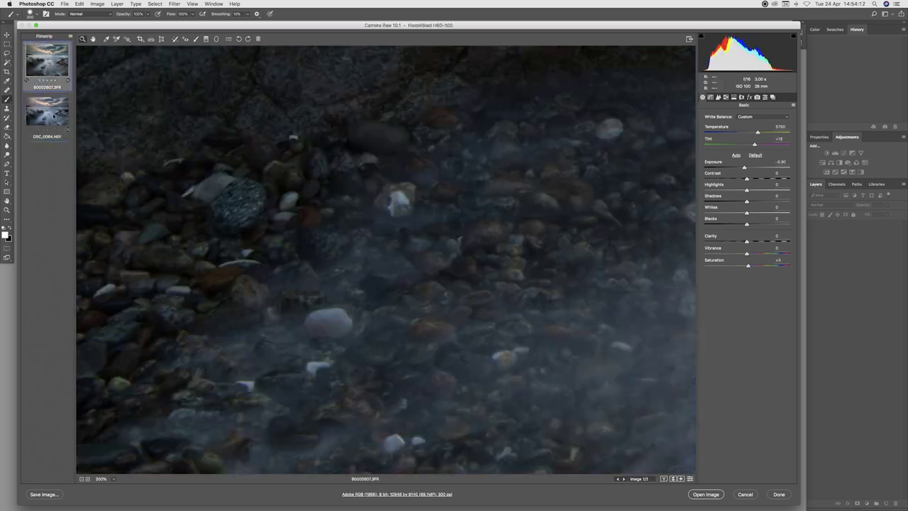
pyautogui.press('Down')
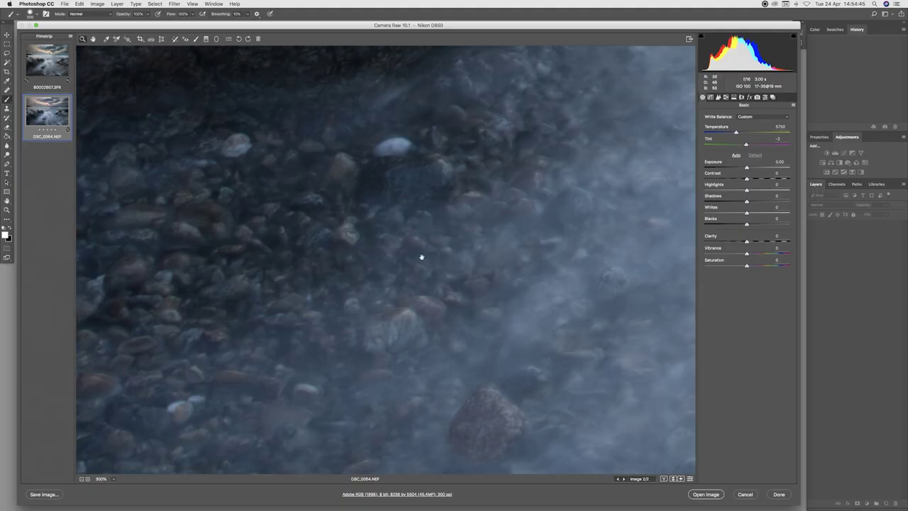
# Centre the large rounded stone in the NEF and 3FR views, ending on the NEF
pyautogui.moveTo(421, 256); pyautogui.dragTo(382, 247)
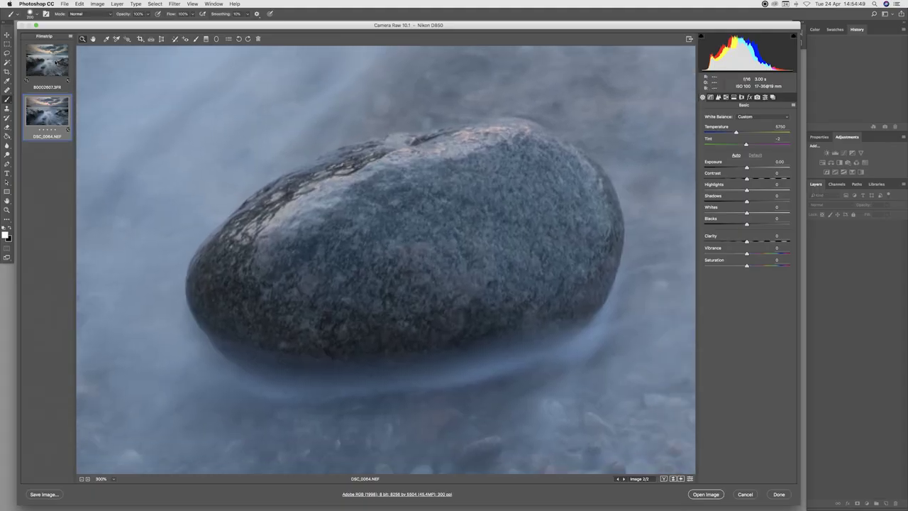
pyautogui.click(55, 62)
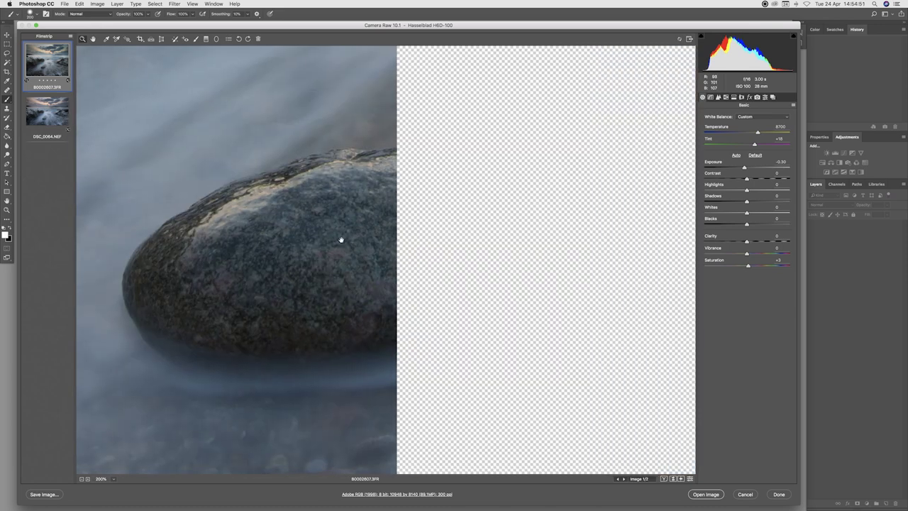
pyautogui.moveTo(341, 240); pyautogui.dragTo(402, 219)
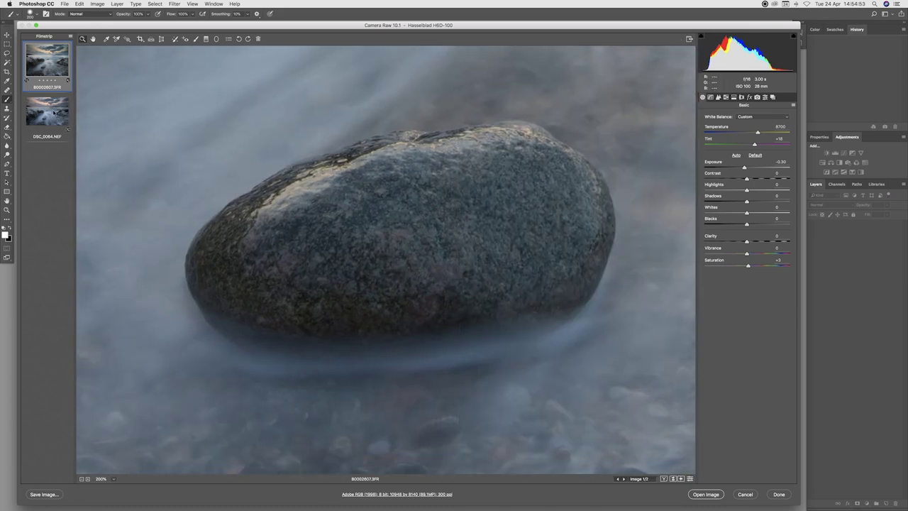
pyautogui.click(54, 112)
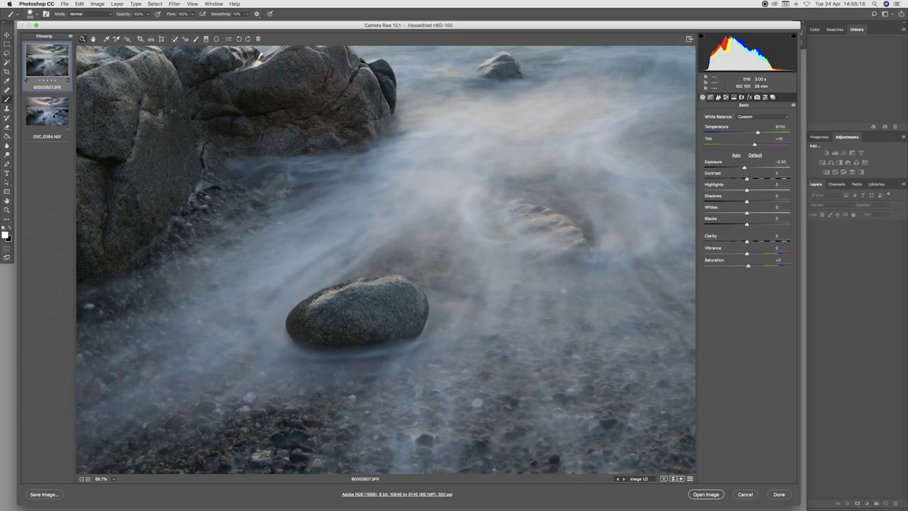
pyautogui.click(54, 115)
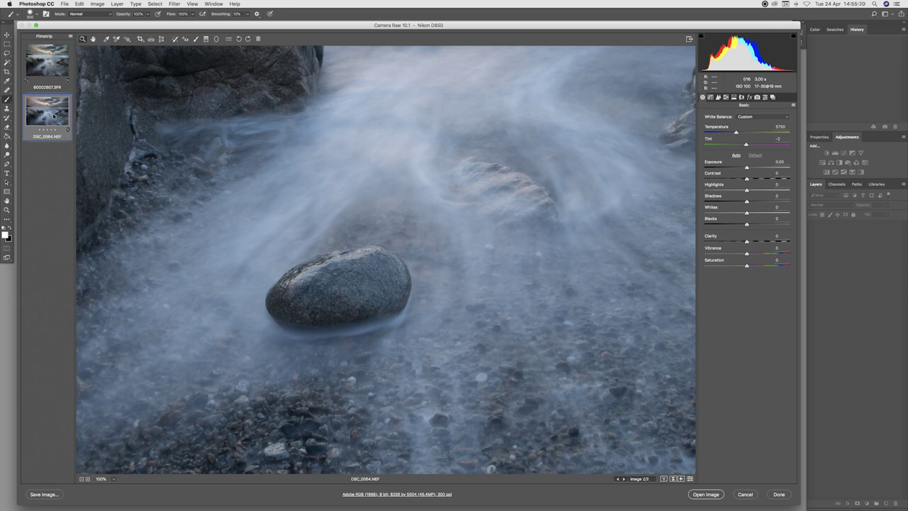
pyautogui.click(43, 65)
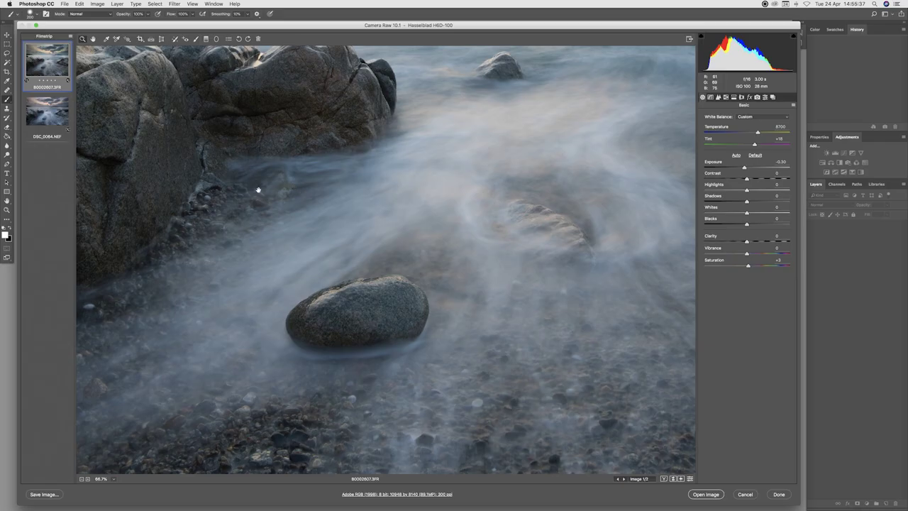
# Pan the Hasselblad view to the large left-hand rocks and magnify the rock face to 200%
pyautogui.click(257, 189)
pyautogui.moveTo(246, 219); pyautogui.dragTo(377, 200)
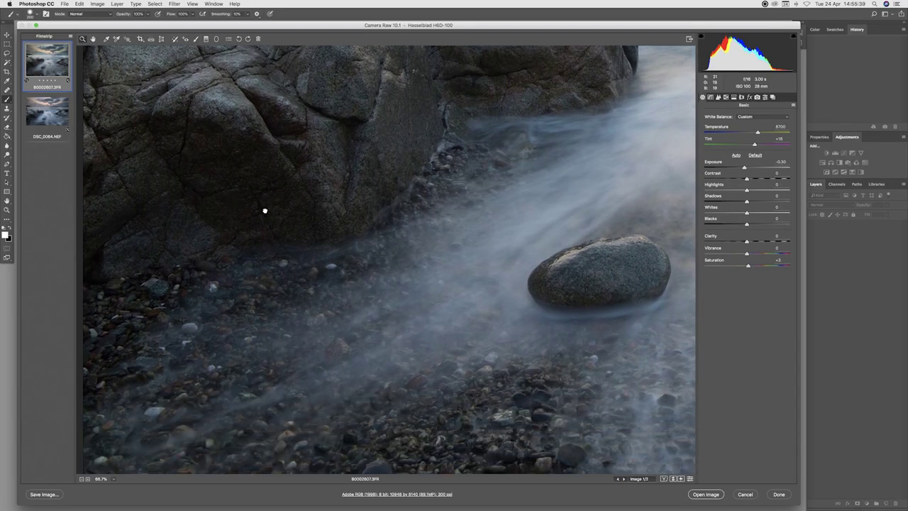
pyautogui.scroll(3, 263, 208)
pyautogui.click(284, 193)
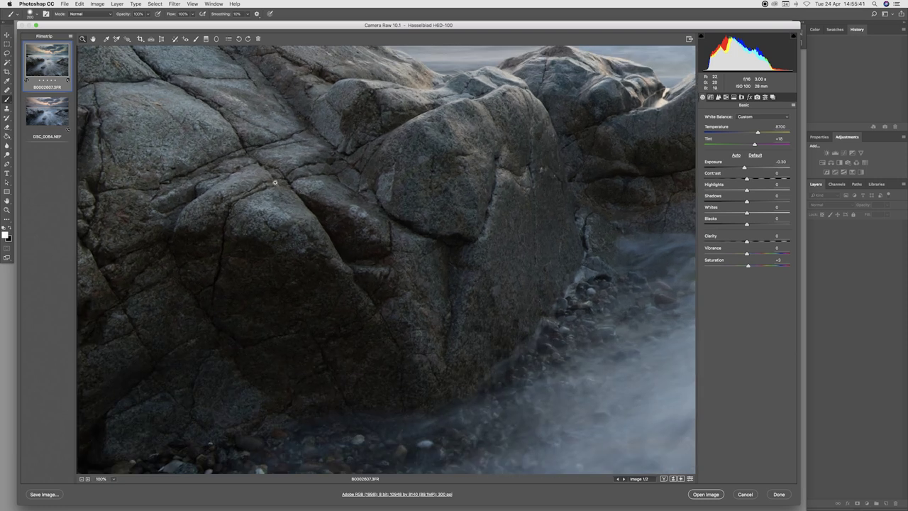
pyautogui.click(340, 241)
pyautogui.click(379, 259)
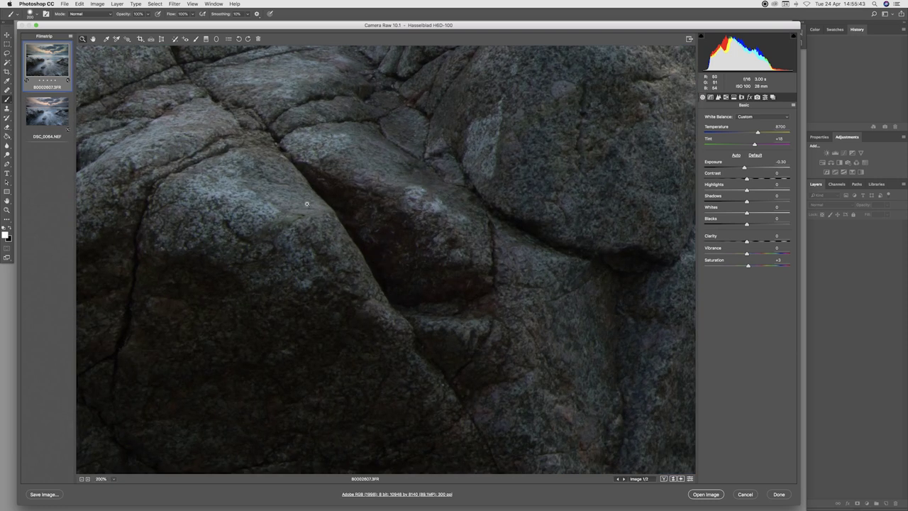
# Magnify the same NEF rock patch to 300%, then return to the 3FR to compare
pyautogui.click(55, 117)
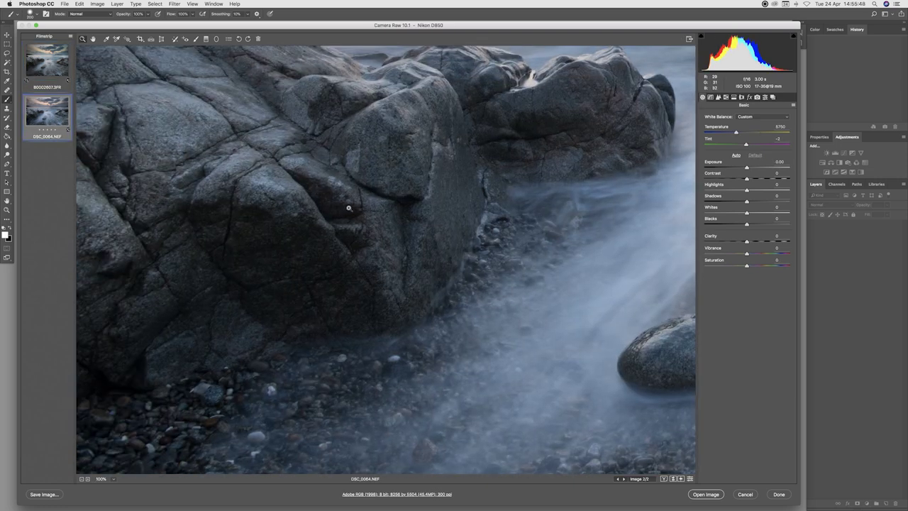
pyautogui.click(332, 208)
pyautogui.click(374, 242)
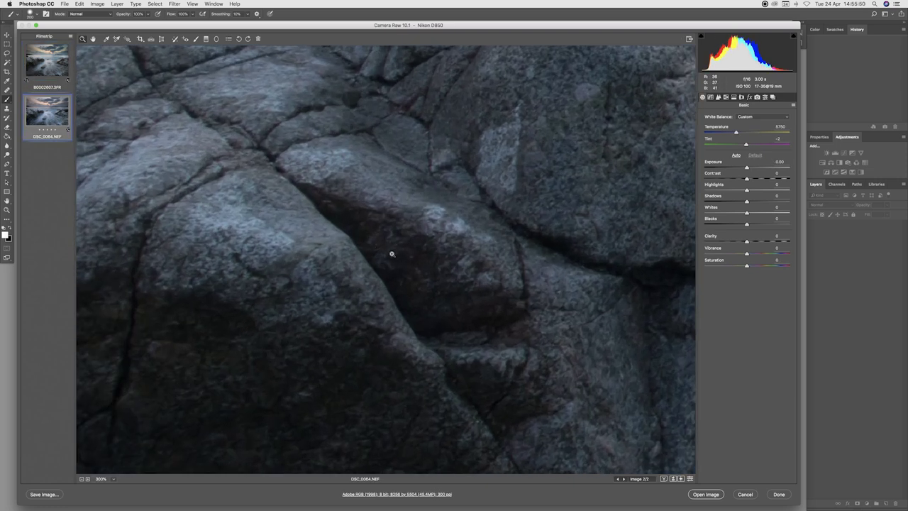
pyautogui.moveTo(392, 254); pyautogui.dragTo(330, 205)
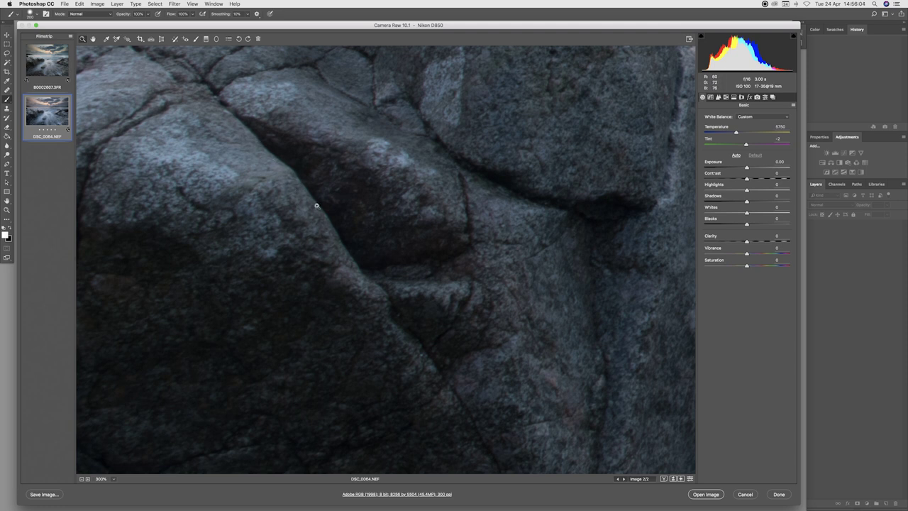
pyautogui.click(48, 66)
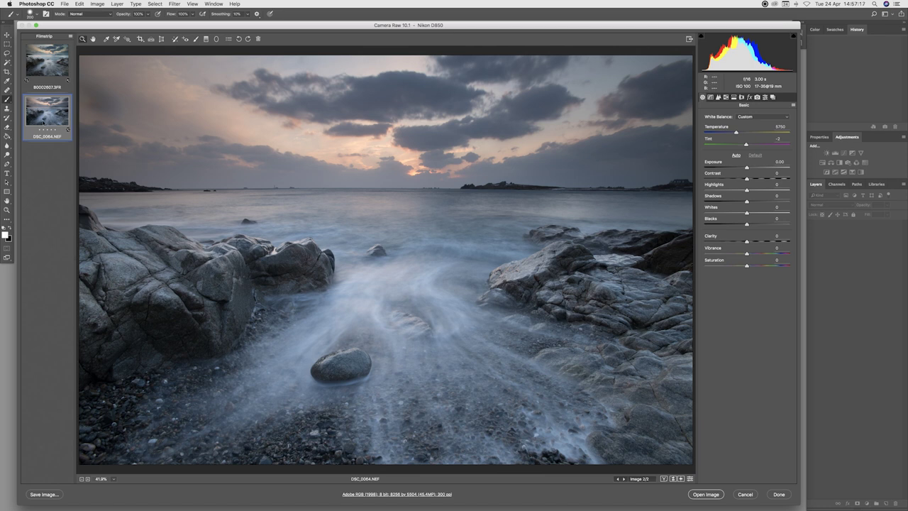
# Alternate between the full 3FR and NEF seascapes, finishing on B0002607.3FR
pyautogui.click(53, 63)
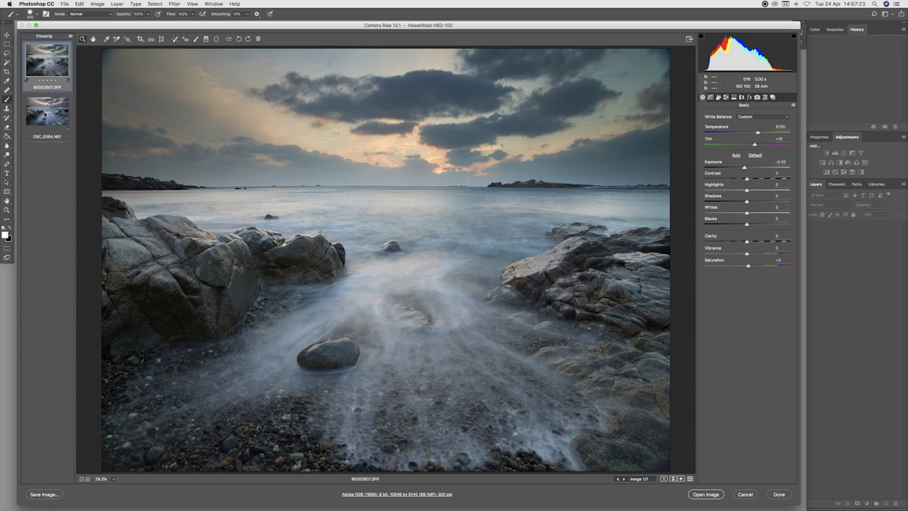
pyautogui.click(47, 111)
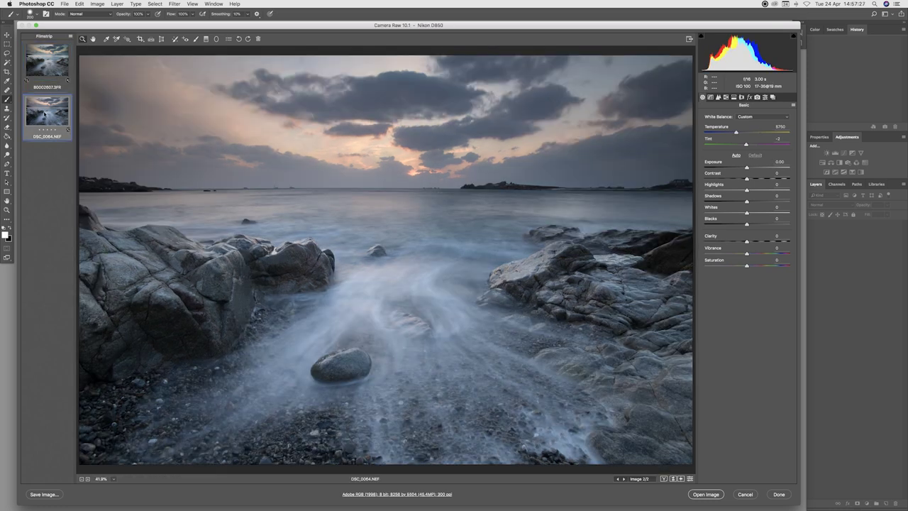
pyautogui.click(41, 71)
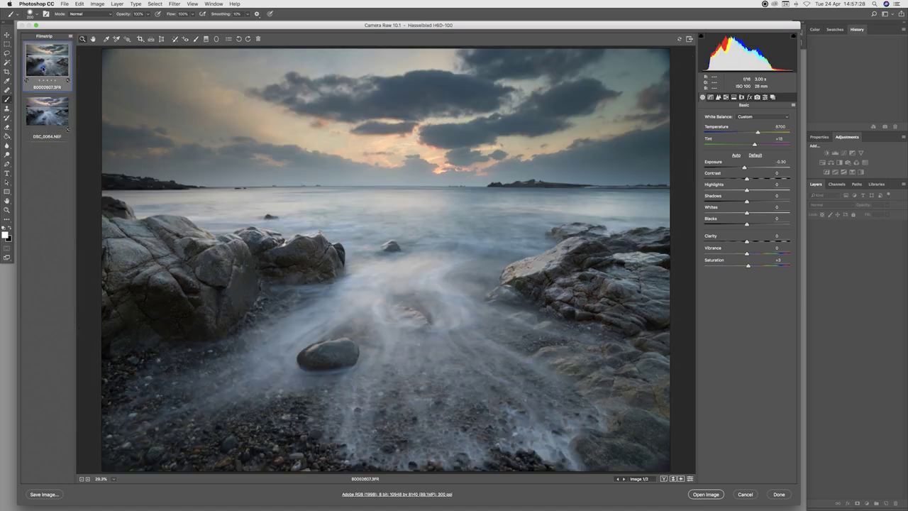
pyautogui.click(46, 105)
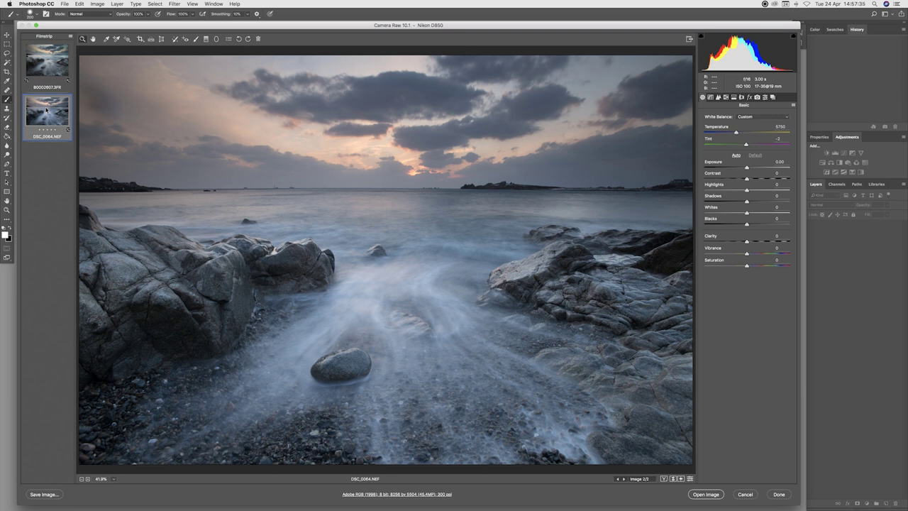
pyautogui.click(53, 62)
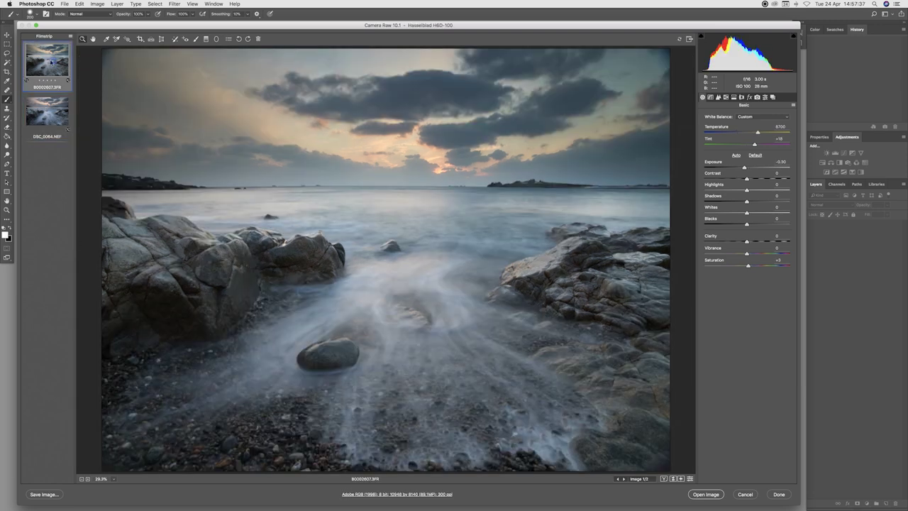